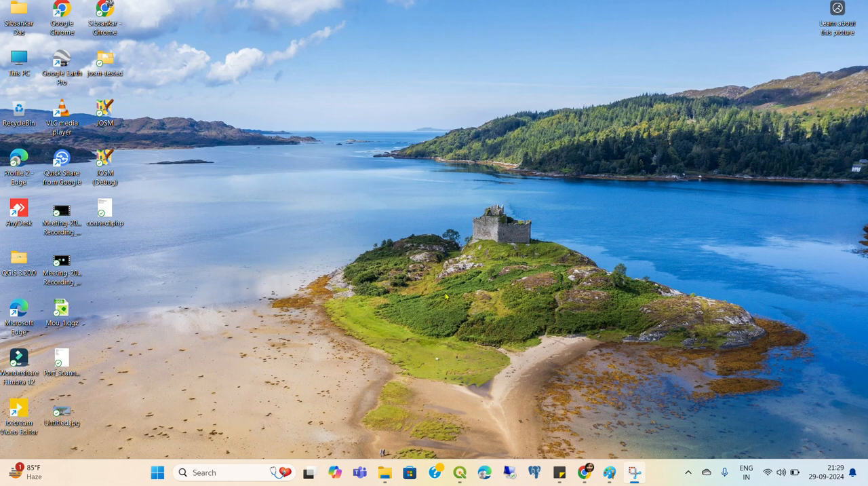
# Switch to QGIS and open the Shortest path (point to point) network analysis tool with Road_Network as the network layer
pyautogui.click(460, 473)
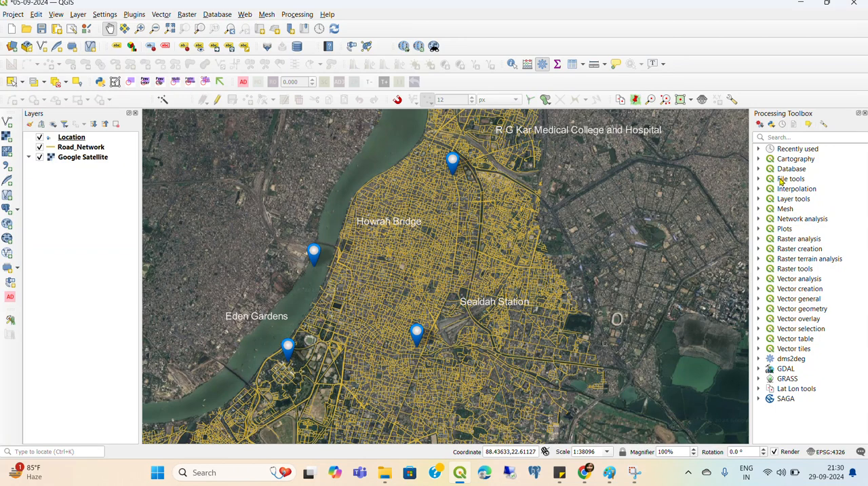
pyautogui.doubleClick(775, 218)
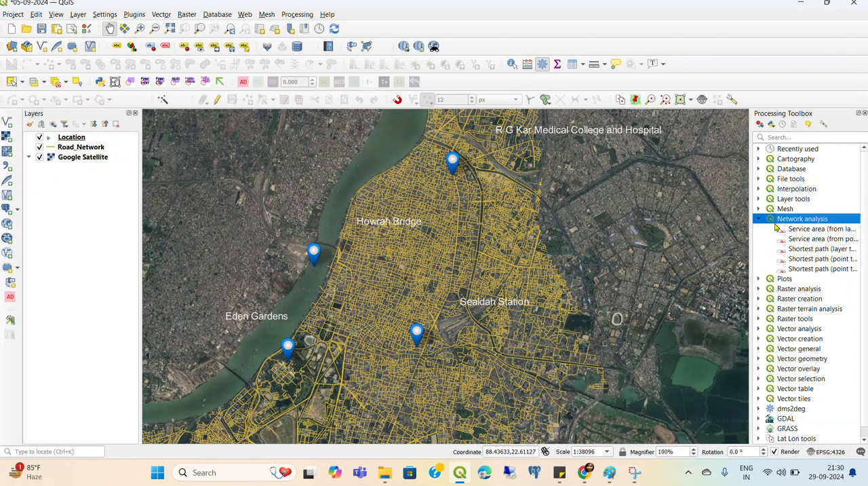
pyautogui.doubleClick(806, 270)
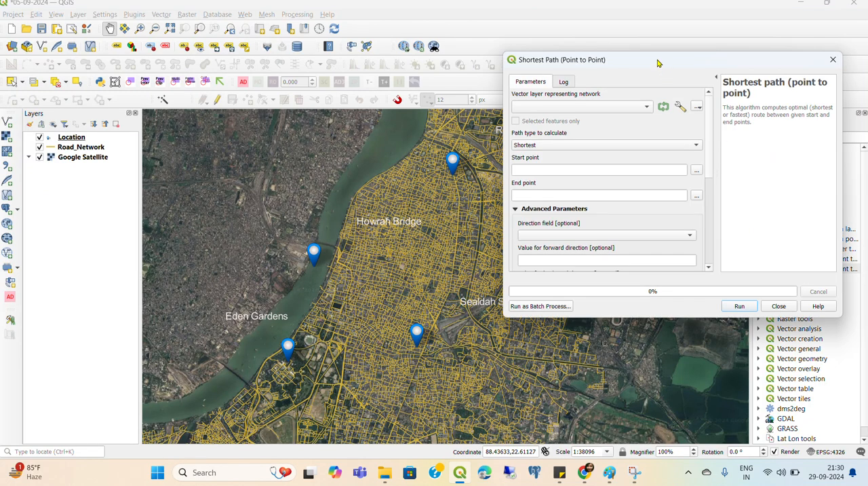
pyautogui.moveTo(658, 63); pyautogui.dragTo(692, 19)
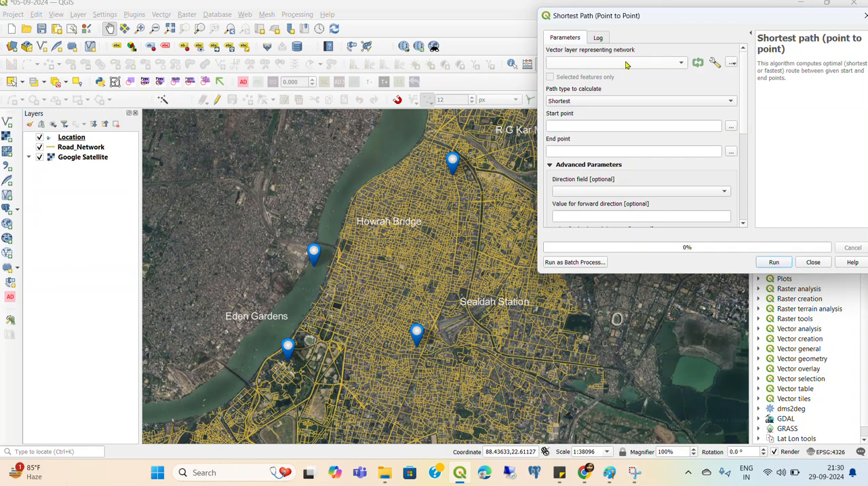
pyautogui.click(568, 62)
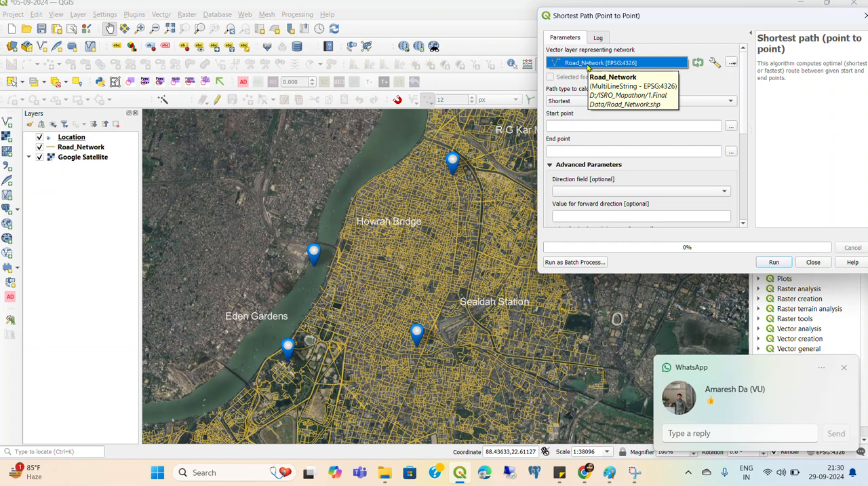
pyautogui.click(588, 66)
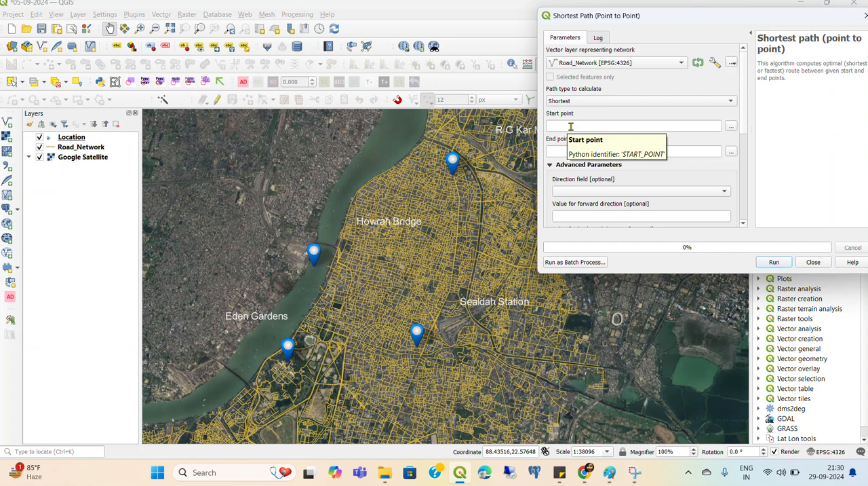
# Pick the path's start point on the map beside the Howrah Bridge marker, at about 88.3488, 22.5848
pyautogui.scroll(1, 338, 240)
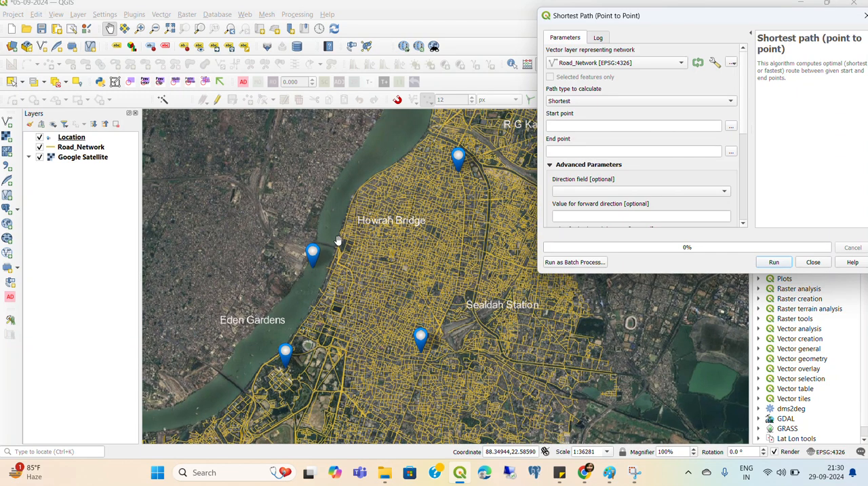
pyautogui.scroll(3, 338, 240)
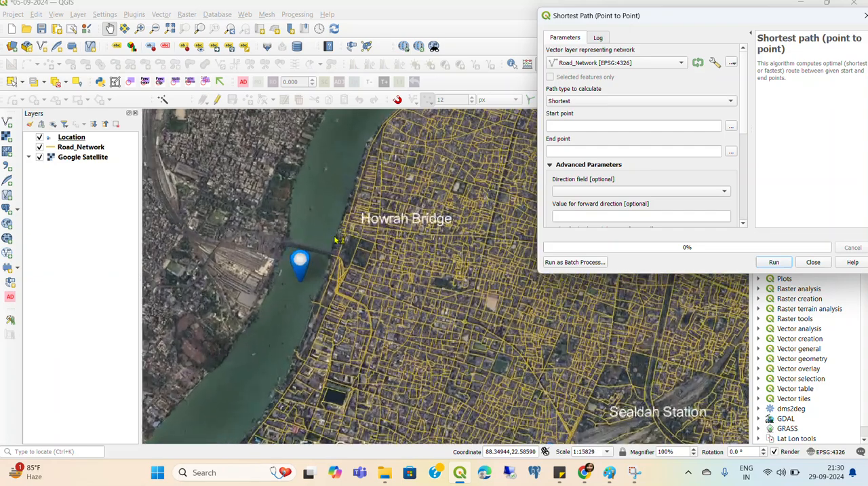
pyautogui.scroll(3, 338, 240)
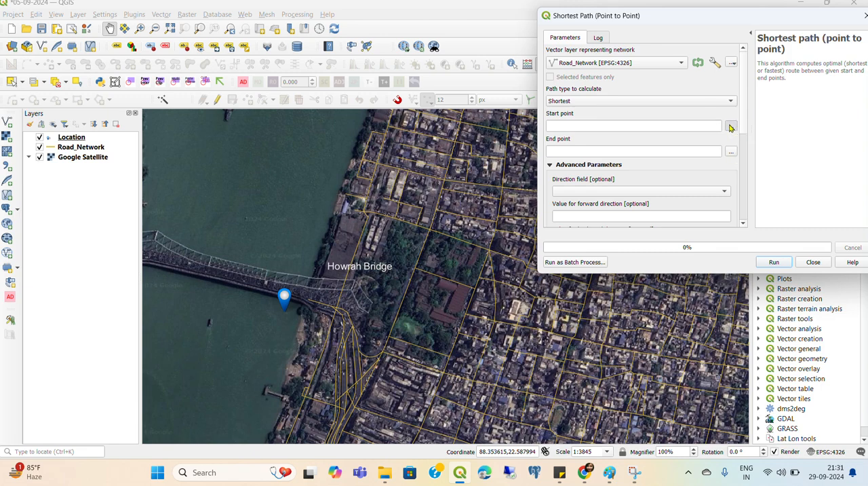
pyautogui.click(731, 126)
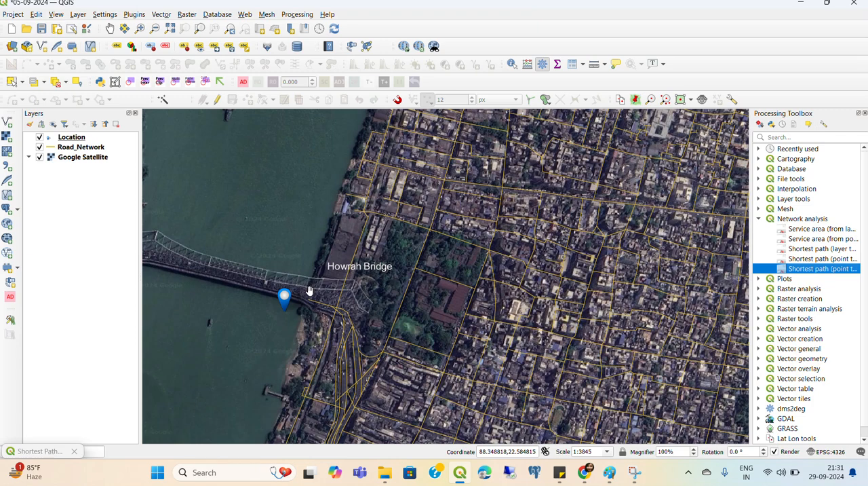
pyautogui.click(310, 290)
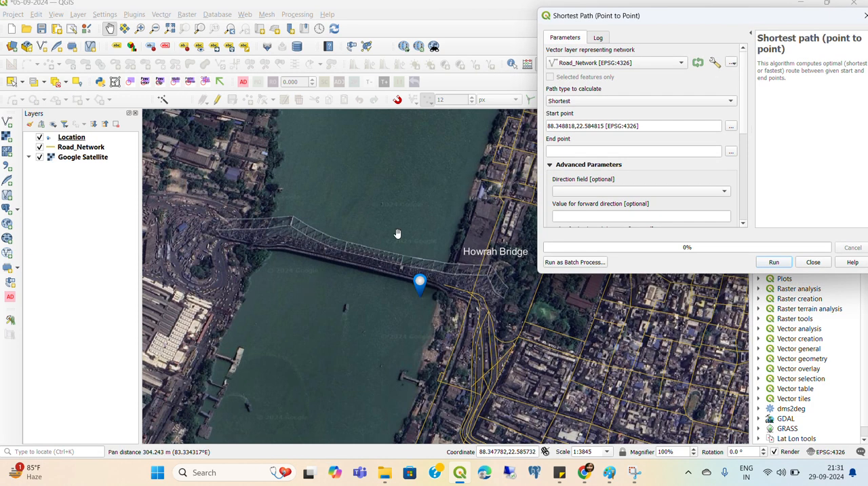
# Pick the path's end point on the map at R G Kar Medical College and Hospital, at about 88.3790, 22.6046
pyautogui.scroll(-1, 366, 228)
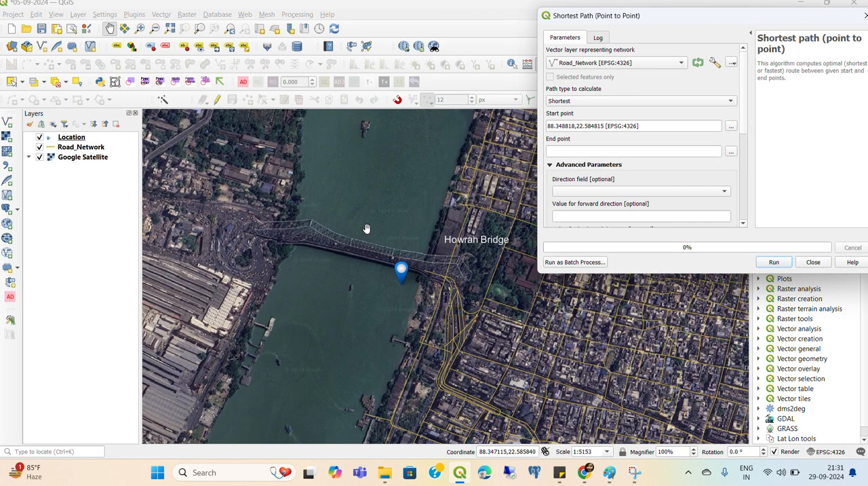
pyautogui.scroll(-2, 367, 229)
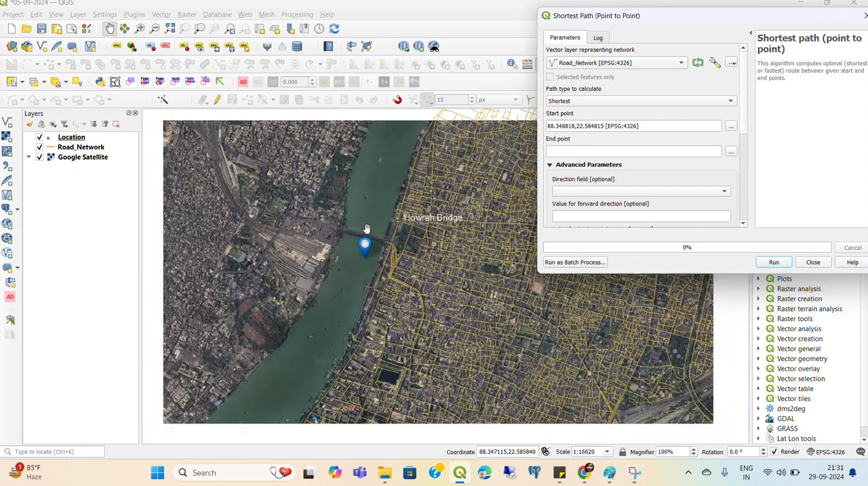
pyautogui.scroll(-1, 366, 229)
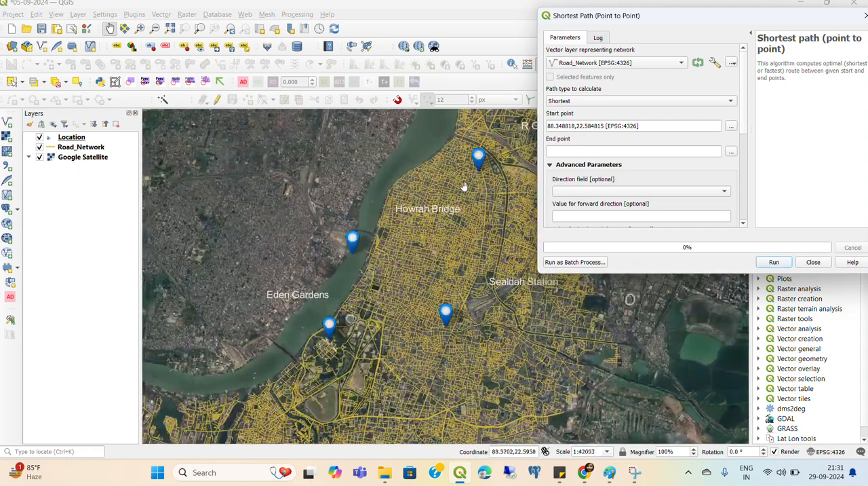
pyautogui.moveTo(465, 188); pyautogui.dragTo(339, 300)
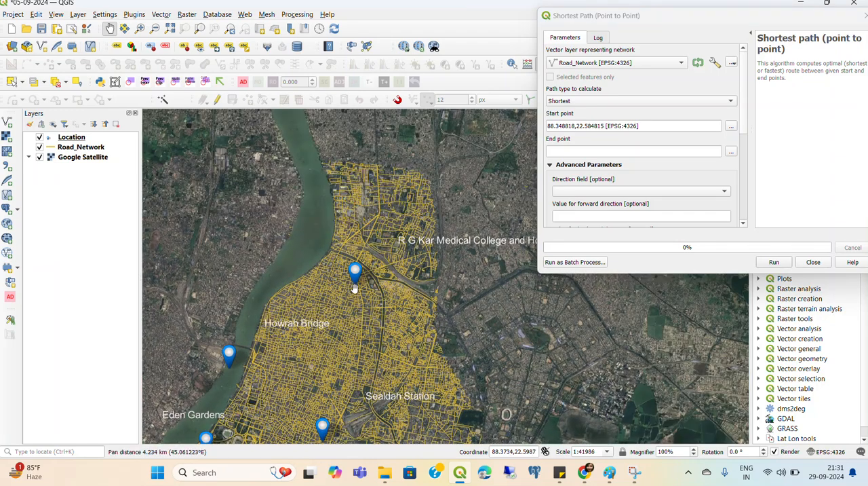
pyautogui.scroll(1, 357, 285)
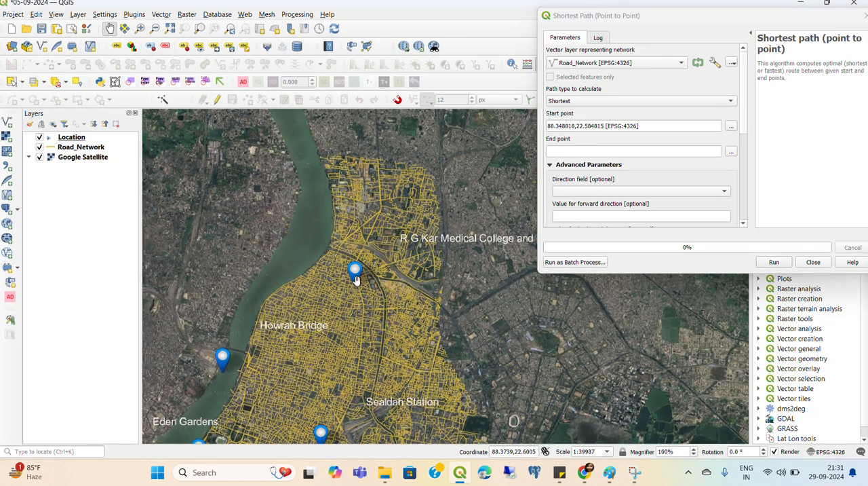
pyautogui.scroll(3, 359, 285)
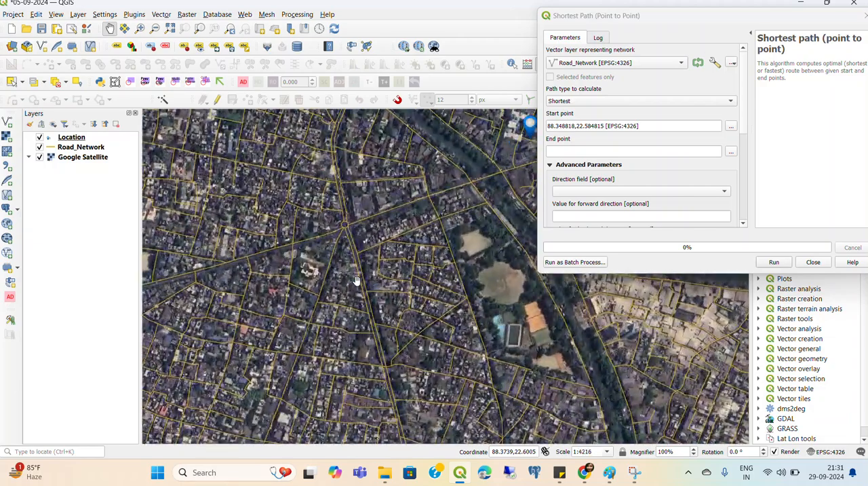
pyautogui.moveTo(490, 216); pyautogui.dragTo(310, 349)
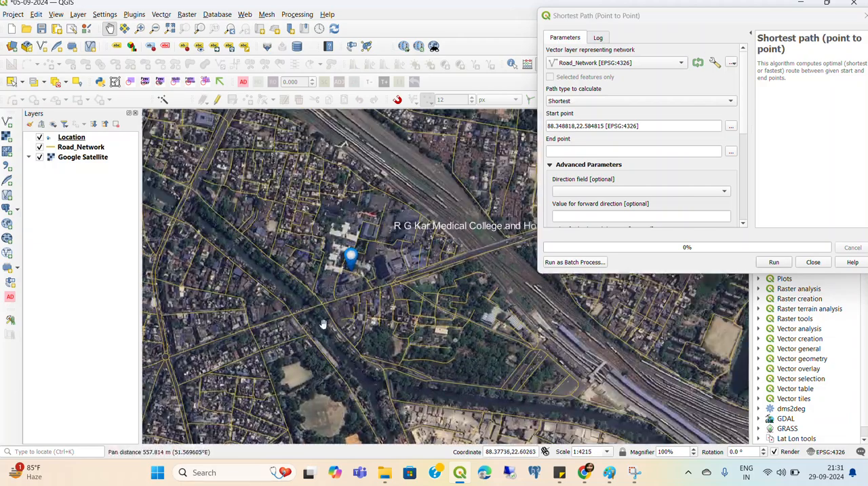
pyautogui.scroll(1, 348, 278)
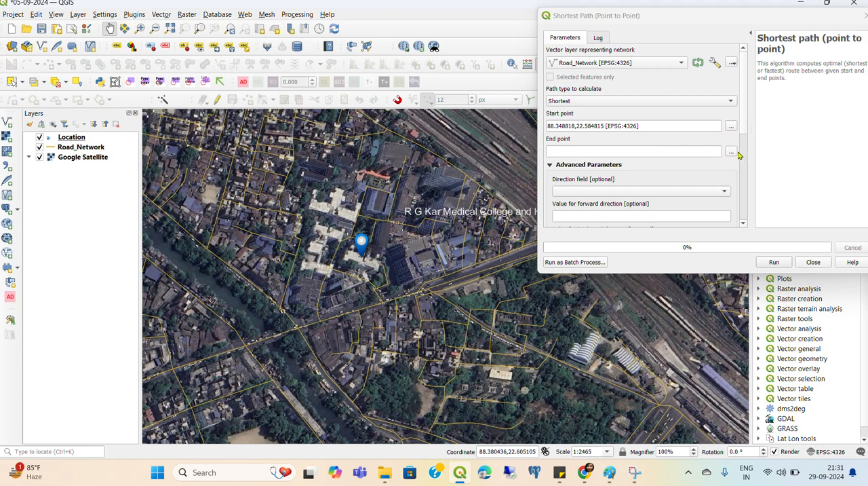
pyautogui.click(731, 152)
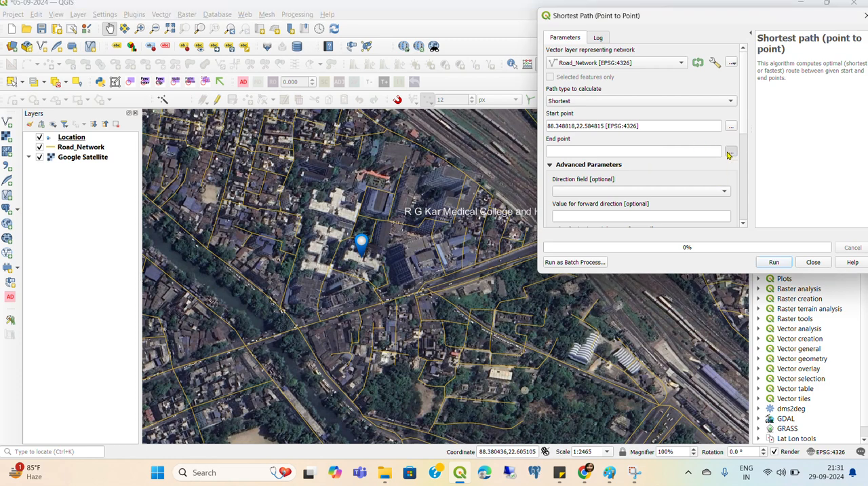
pyautogui.click(414, 217)
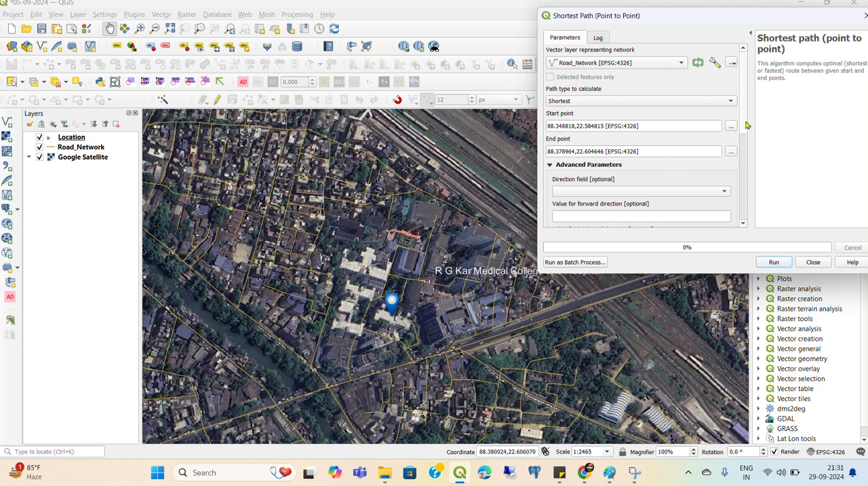
# Set the advanced direction field of the shortest path calculation to Length(M)
pyautogui.moveTo(743, 123); pyautogui.dragTo(743, 150)
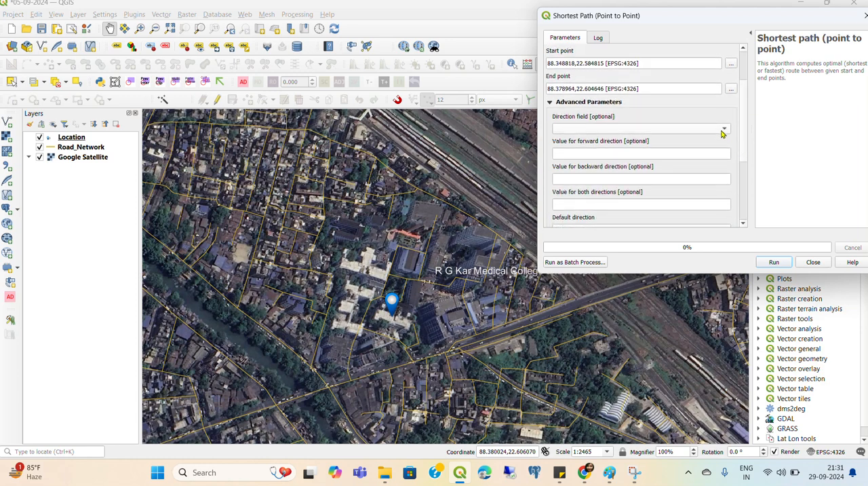
pyautogui.click(723, 130)
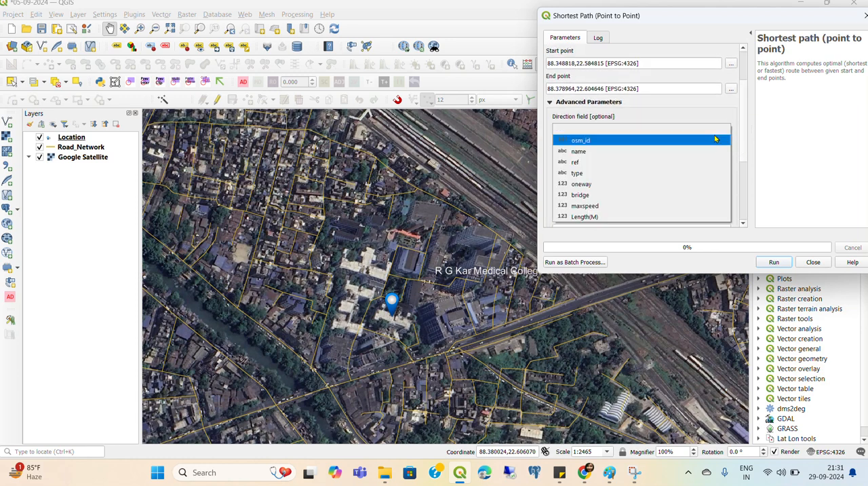
pyautogui.click(594, 217)
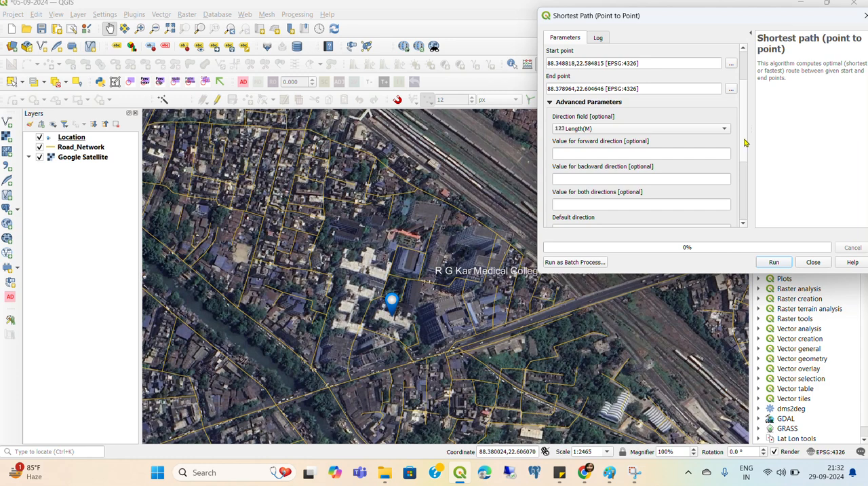
# Keep the output as a temporary layer, run the shortest path calculation and close the tool
pyautogui.scroll(-2, 745, 142)
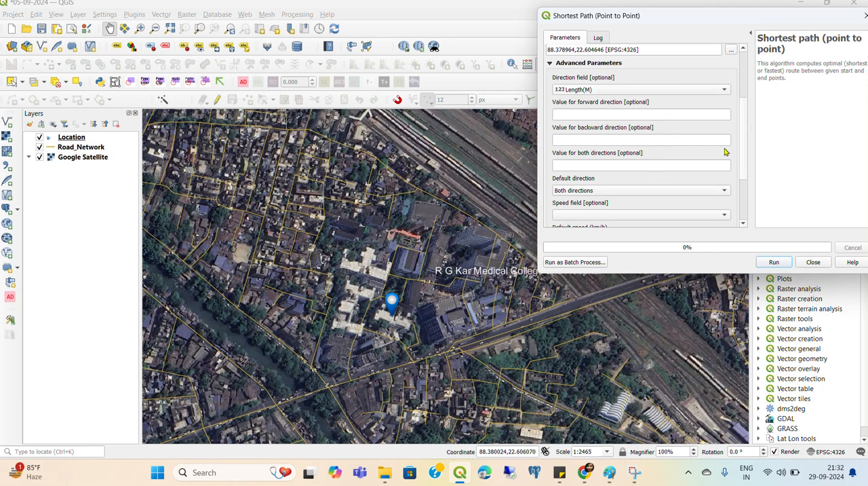
pyautogui.moveTo(744, 158); pyautogui.dragTo(744, 213)
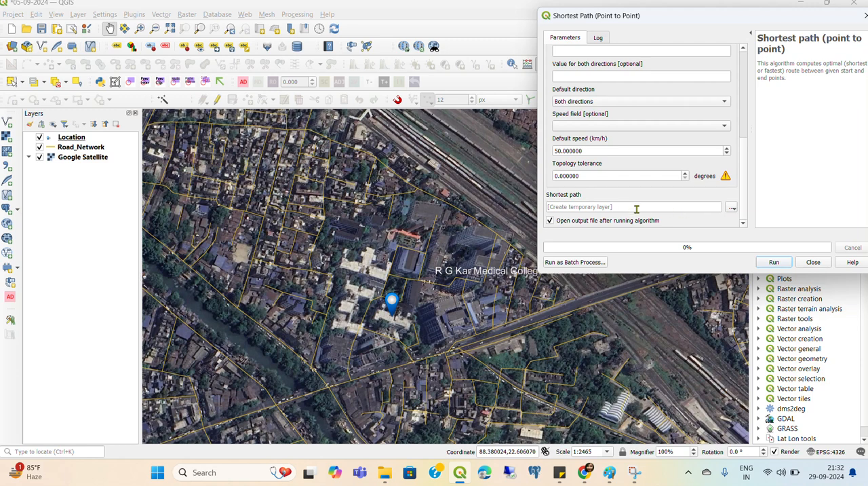
pyautogui.click(733, 208)
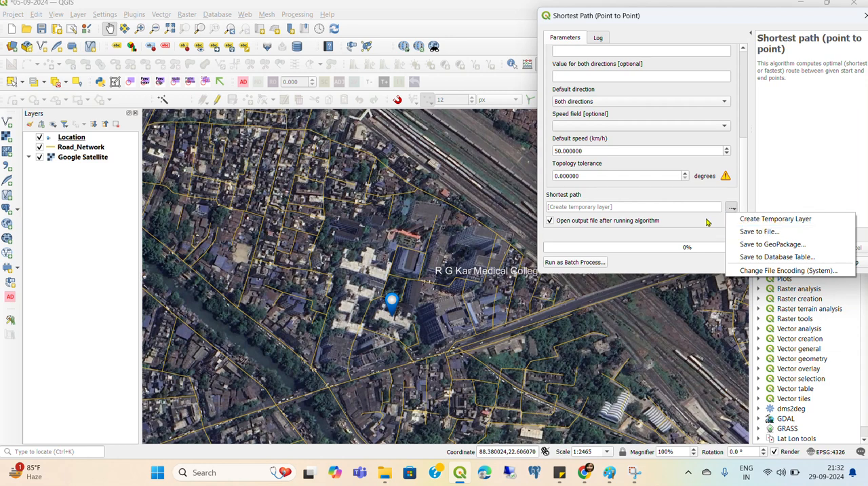
pyautogui.click(706, 219)
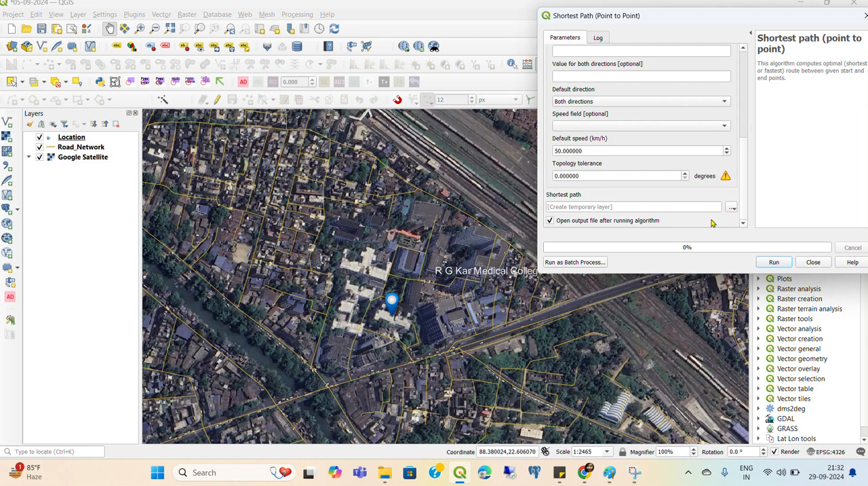
pyautogui.click(772, 262)
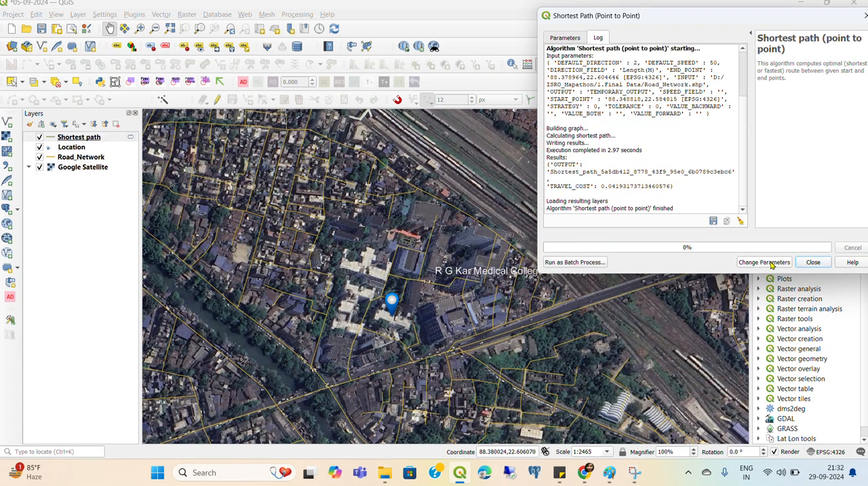
pyautogui.click(816, 265)
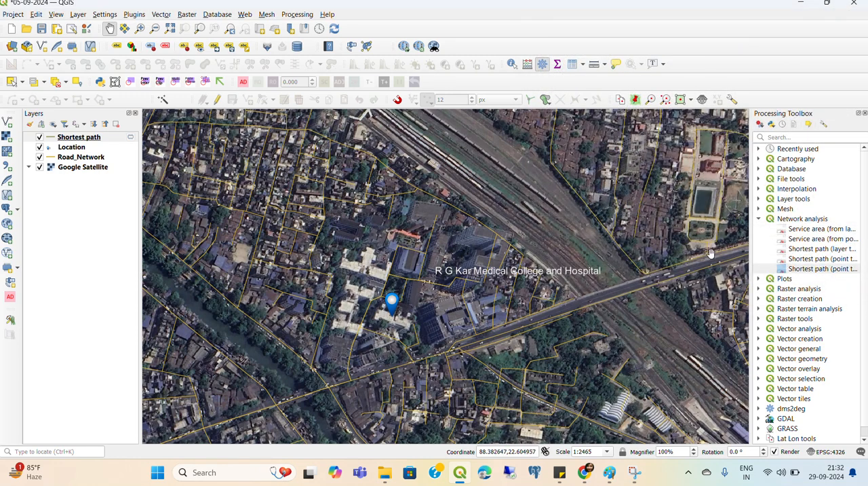
# Set the stroke width of the Shortest path layer's simple line to 0.7 millimeters
pyautogui.doubleClick(52, 141)
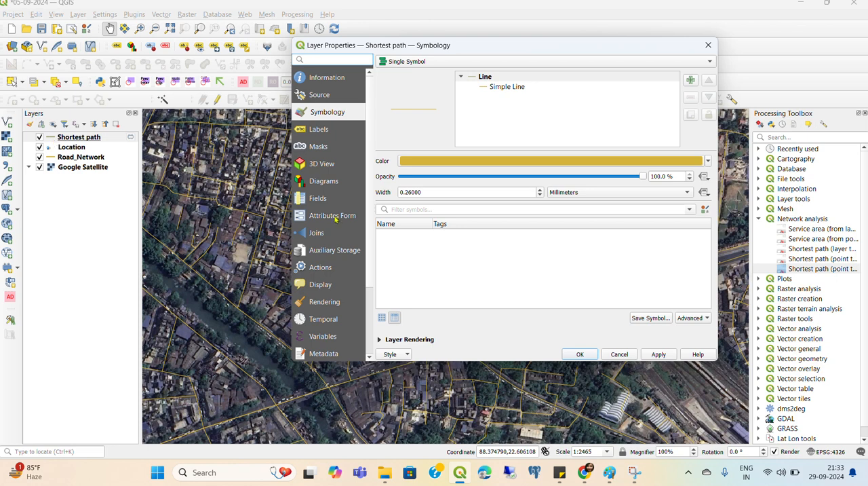
pyautogui.click(494, 87)
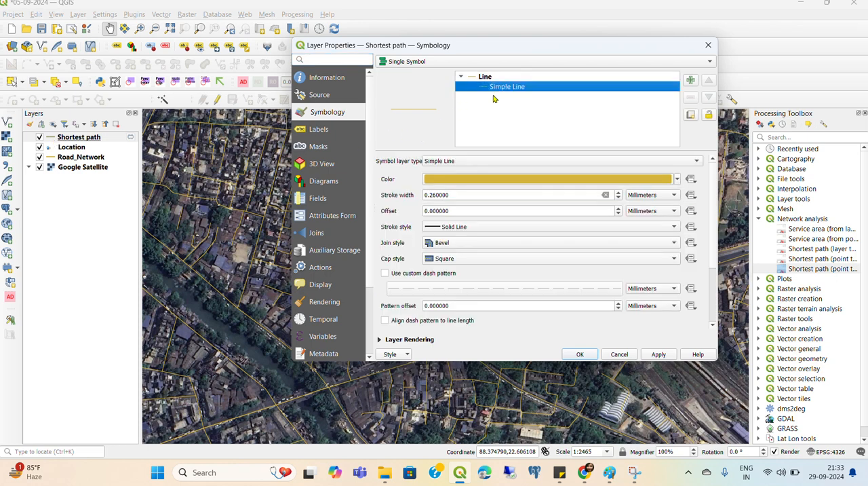
pyautogui.click(454, 195)
pyautogui.moveTo(454, 195); pyautogui.dragTo(397, 201)
pyautogui.write('.7')
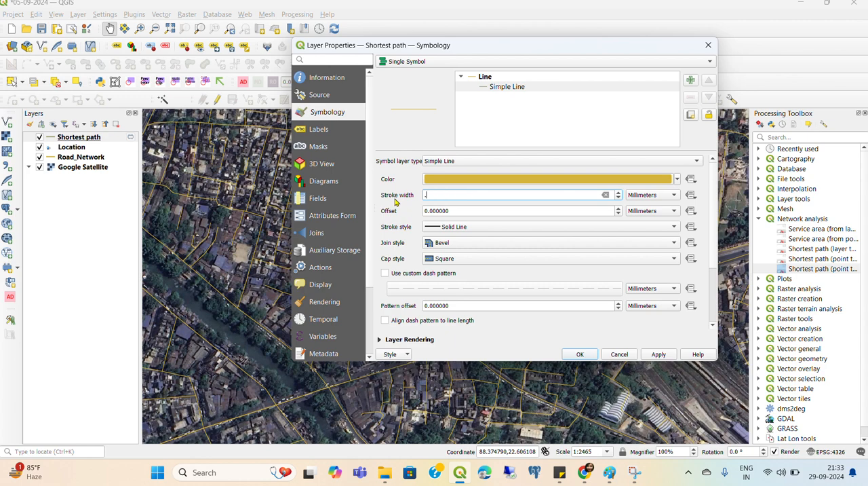
# Color the Shortest path line blue (#0000ff) and apply the layer's symbology changes
pyautogui.click(468, 179)
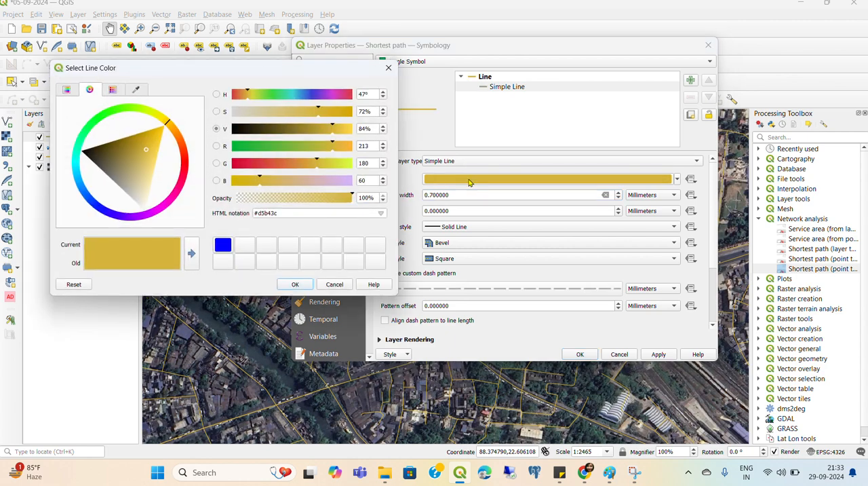
pyautogui.click(222, 248)
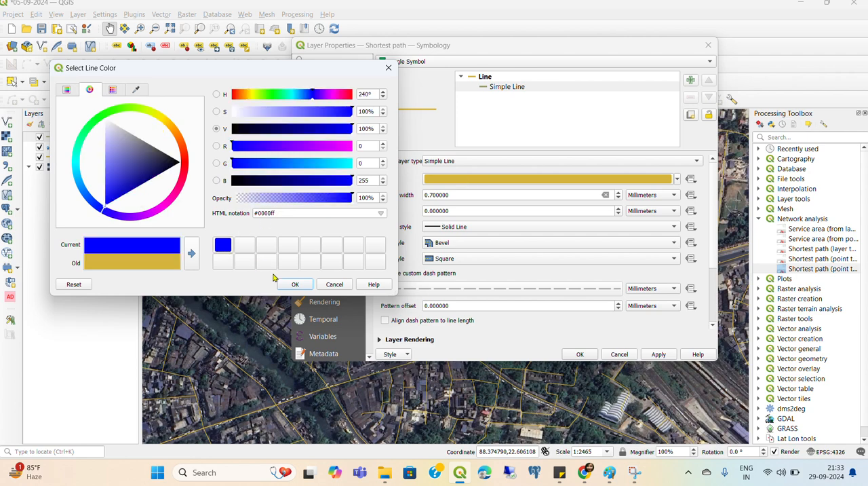
pyautogui.click(293, 285)
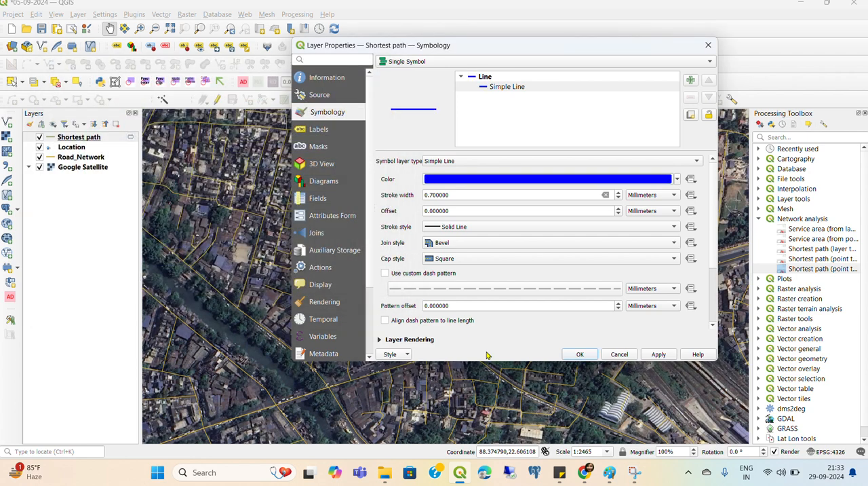
pyautogui.click(579, 354)
# Examine the calculated route on the map from R G Kar Medical College and Hospital to its start at Howrah Bridge
pyautogui.scroll(-3, 577, 350)
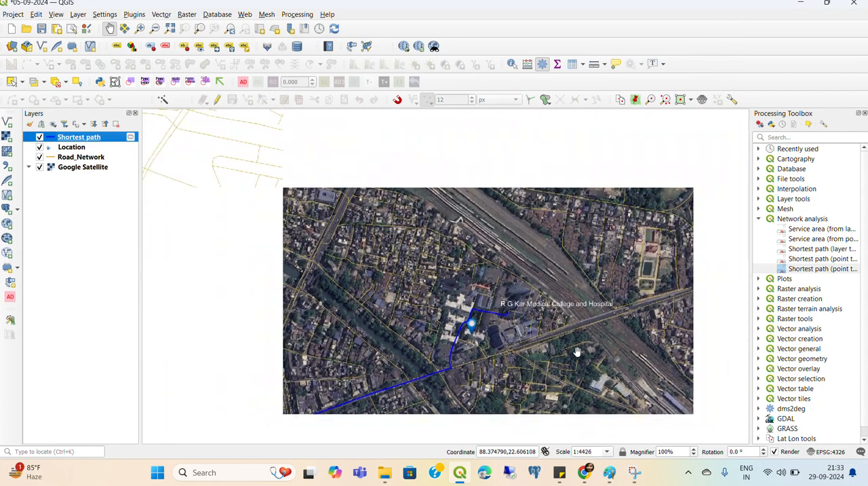
pyautogui.scroll(-1, 576, 350)
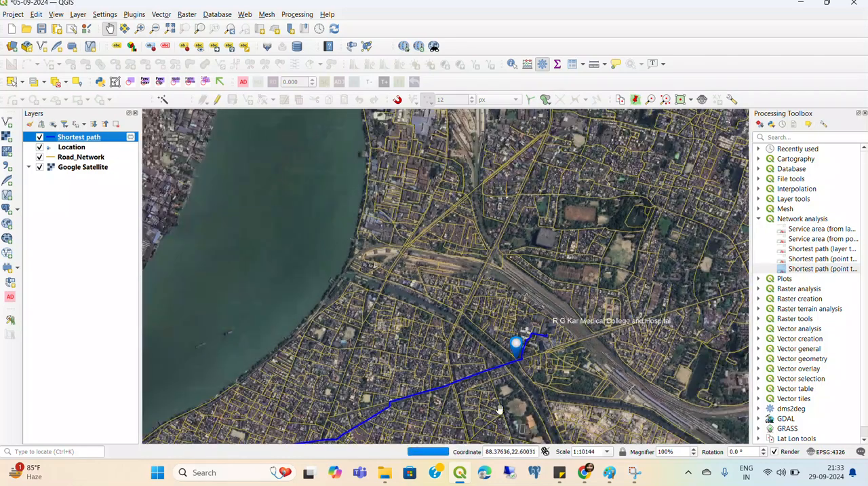
pyautogui.moveTo(502, 411); pyautogui.dragTo(559, 257)
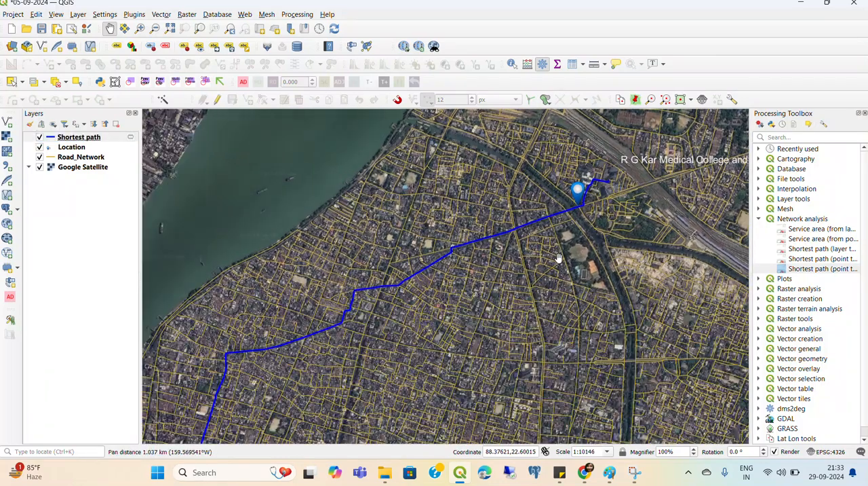
pyautogui.scroll(-2, 558, 257)
pyautogui.scroll(-1, 559, 258)
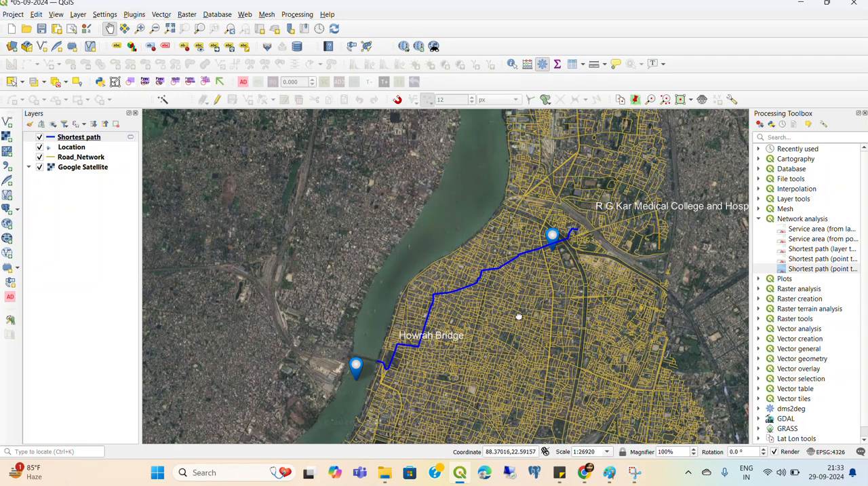
pyautogui.moveTo(518, 316); pyautogui.dragTo(400, 263)
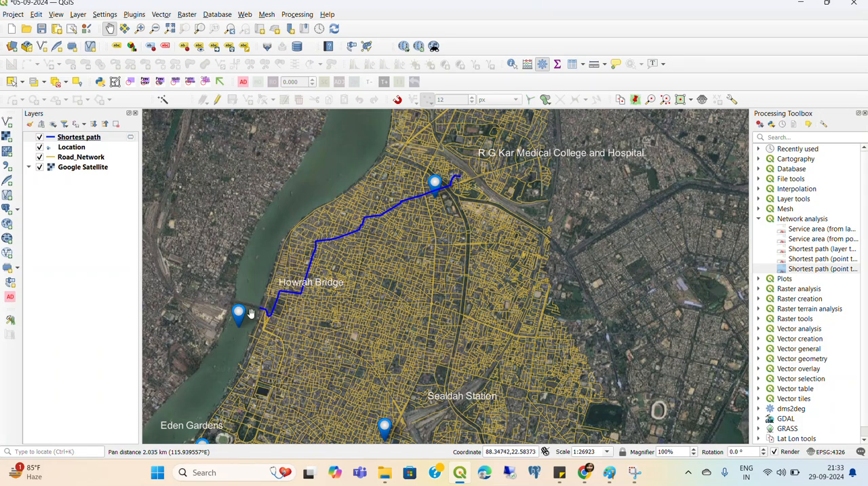
pyautogui.scroll(1, 259, 323)
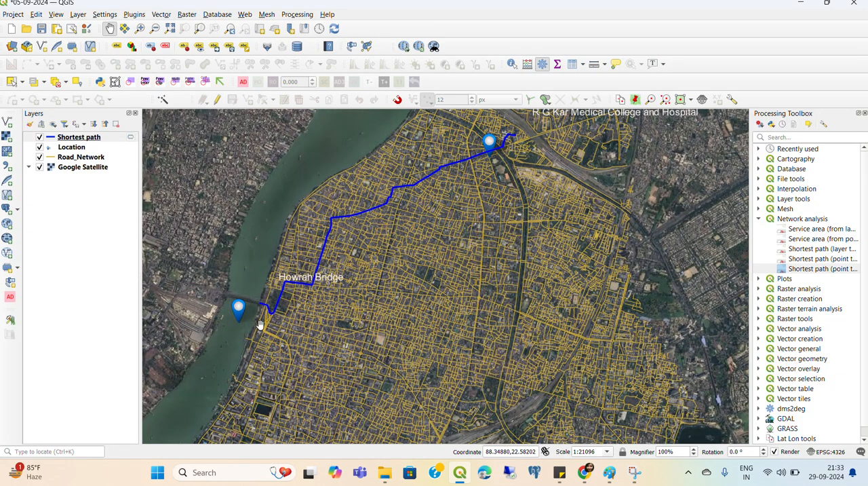
pyautogui.scroll(1, 259, 323)
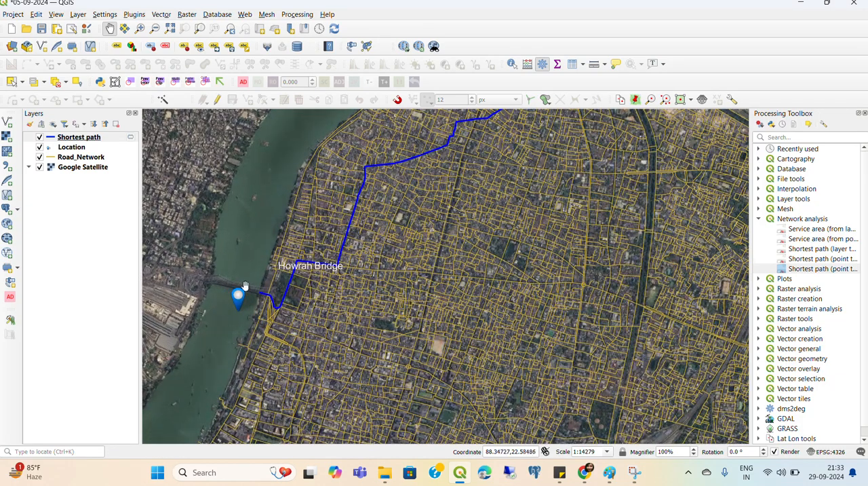